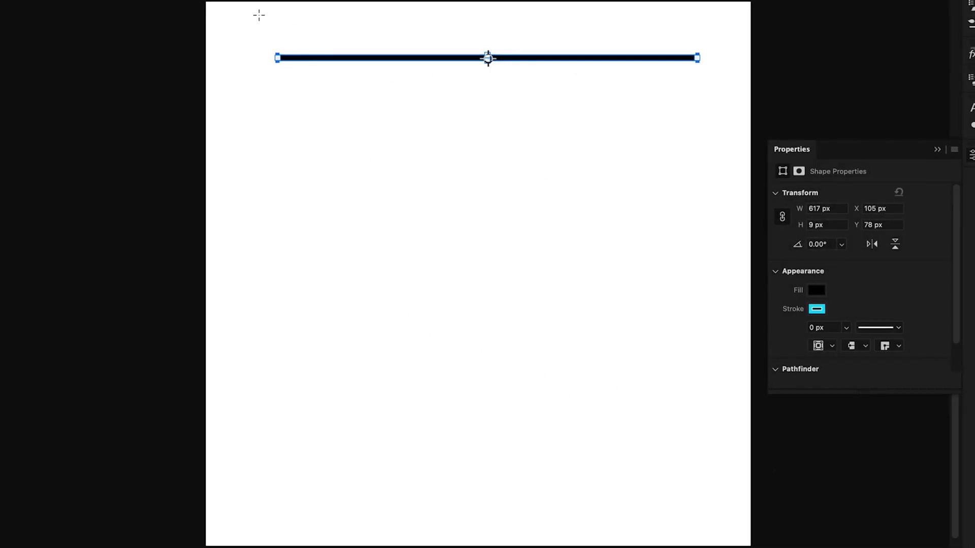
# Step: Alt-drag a copy of the thick black line lower down the page
pyautogui.moveTo(488, 58); pyautogui.dragTo(487, 198)
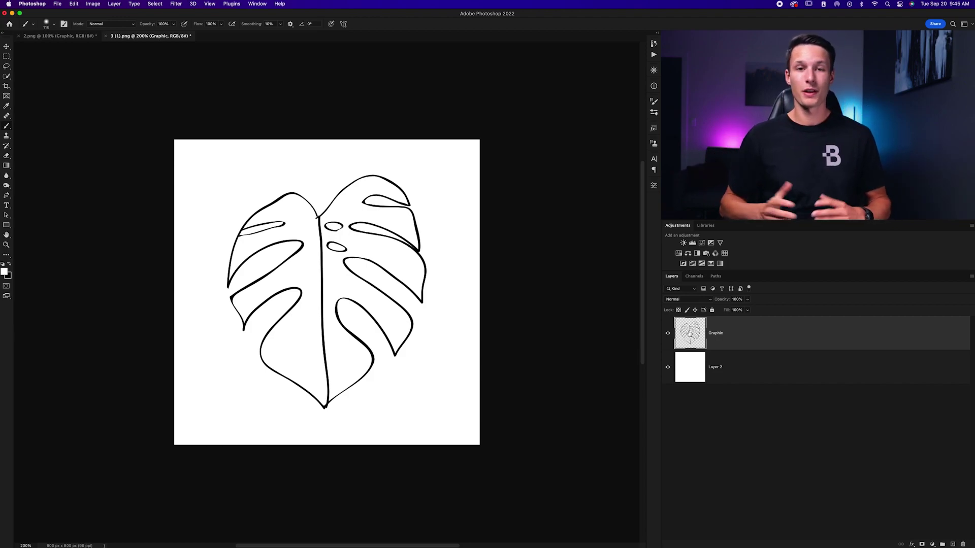
# Step: Convert the leaf's Graphic layer to a smart object and choose the Minimum filter
pyautogui.rightClick(738, 341)
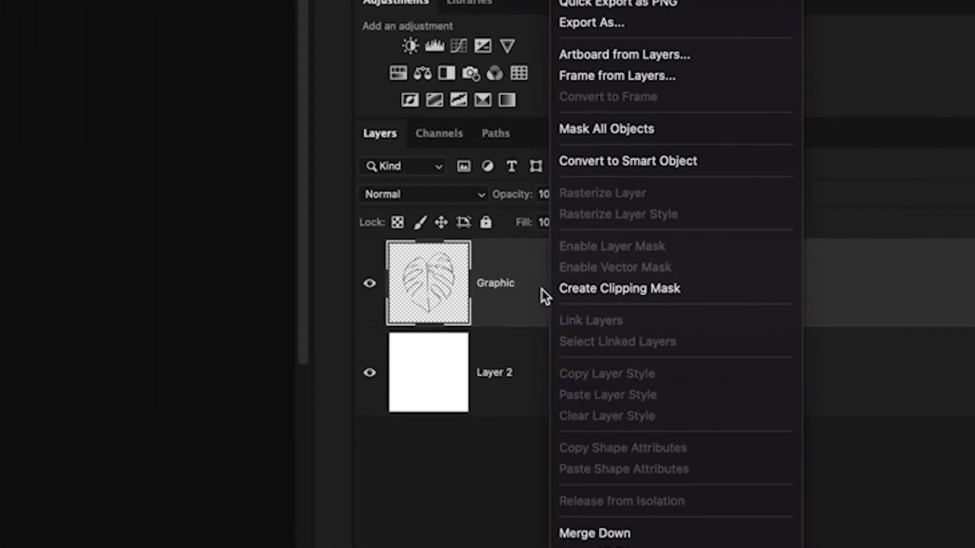
pyautogui.click(709, 163)
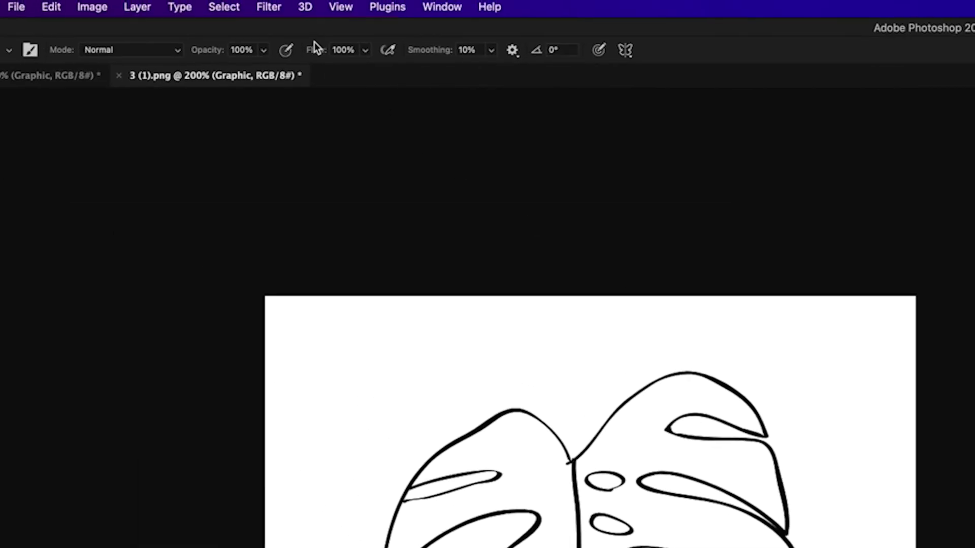
pyautogui.click(269, 6)
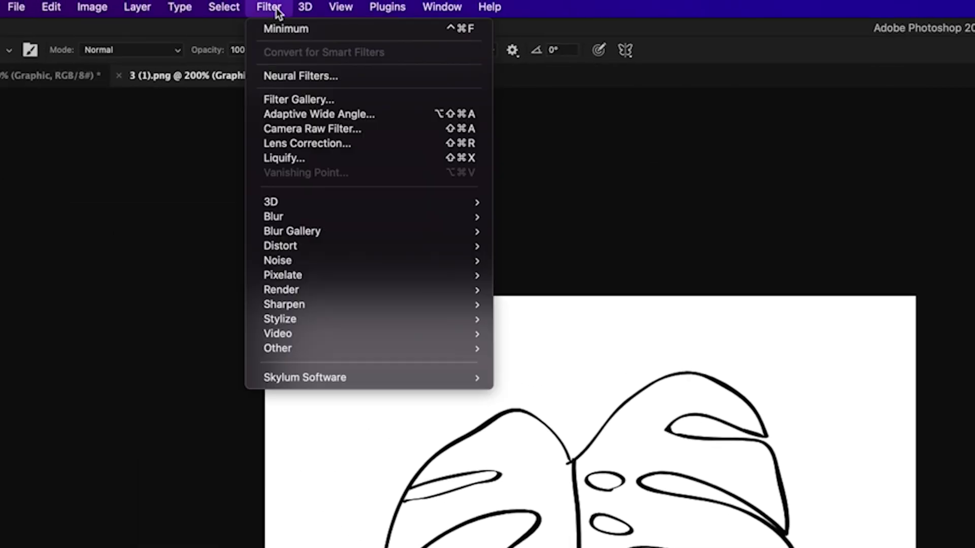
pyautogui.moveTo(321, 350)
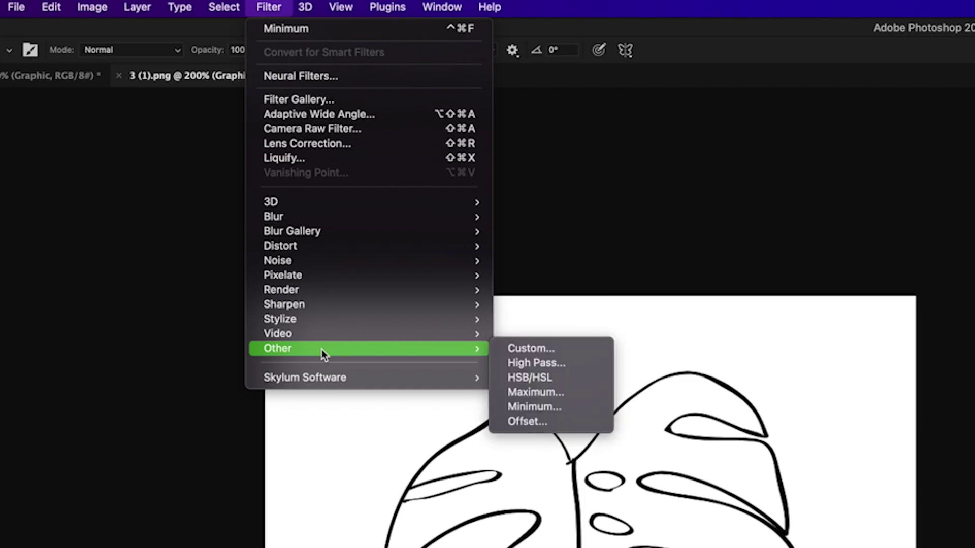
pyautogui.click(550, 413)
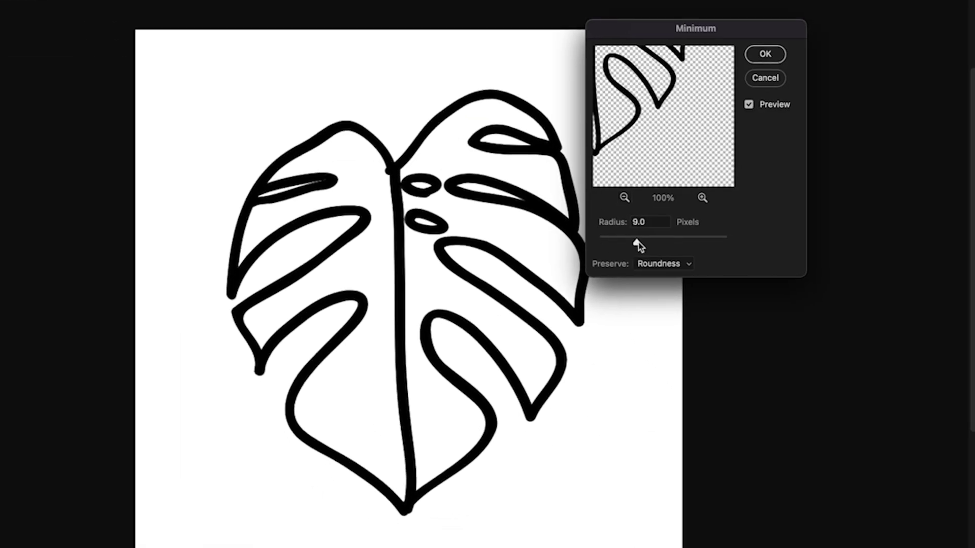
# Step: Set the Minimum filter to about 2.7 px radius with Roundness preserved and apply it
pyautogui.moveTo(637, 243); pyautogui.dragTo(613, 244)
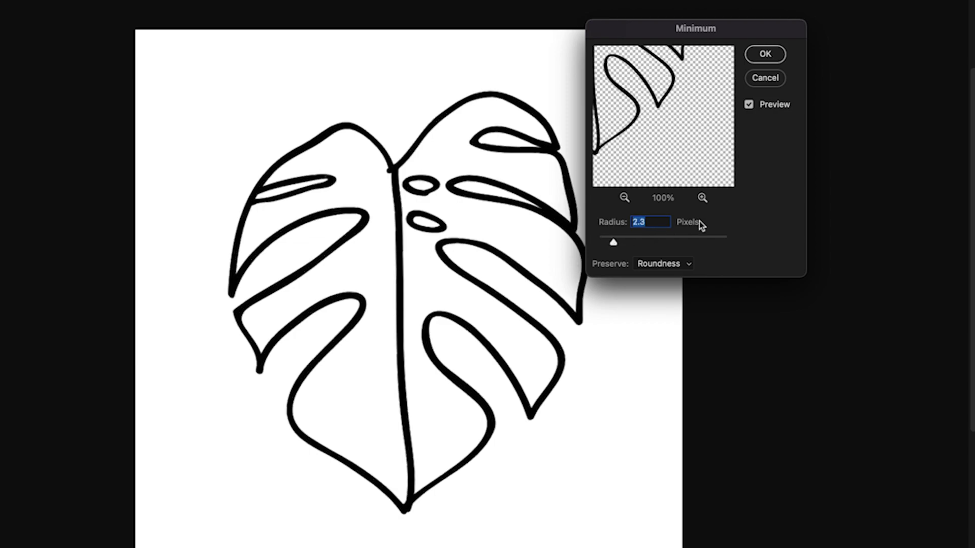
pyautogui.click(702, 198)
pyautogui.click(702, 197)
pyautogui.moveTo(652, 91); pyautogui.dragTo(693, 170)
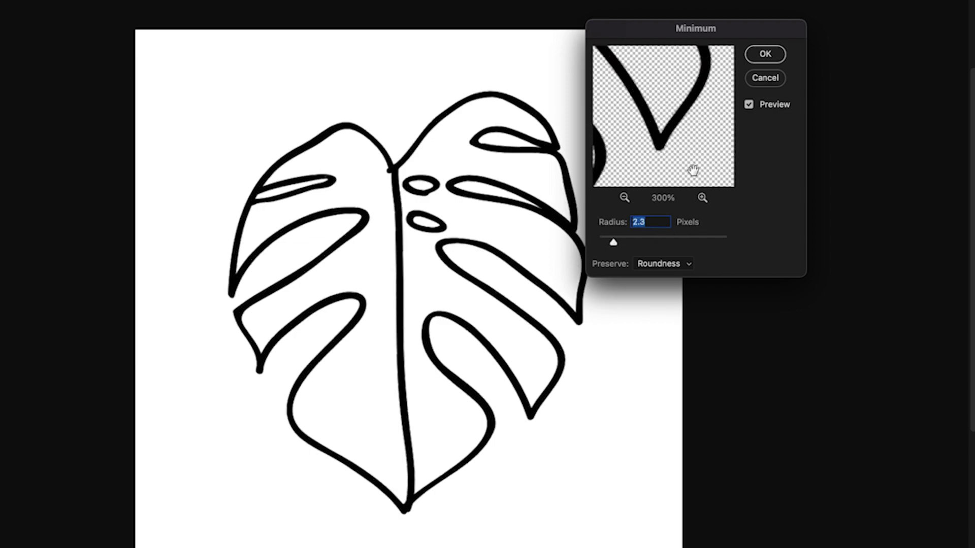
pyautogui.click(702, 198)
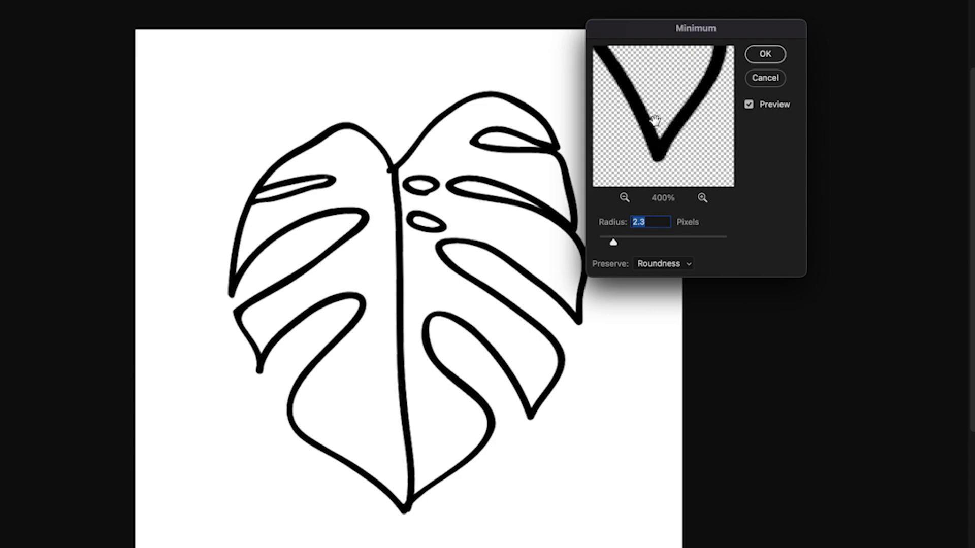
pyautogui.click(667, 265)
pyautogui.click(666, 250)
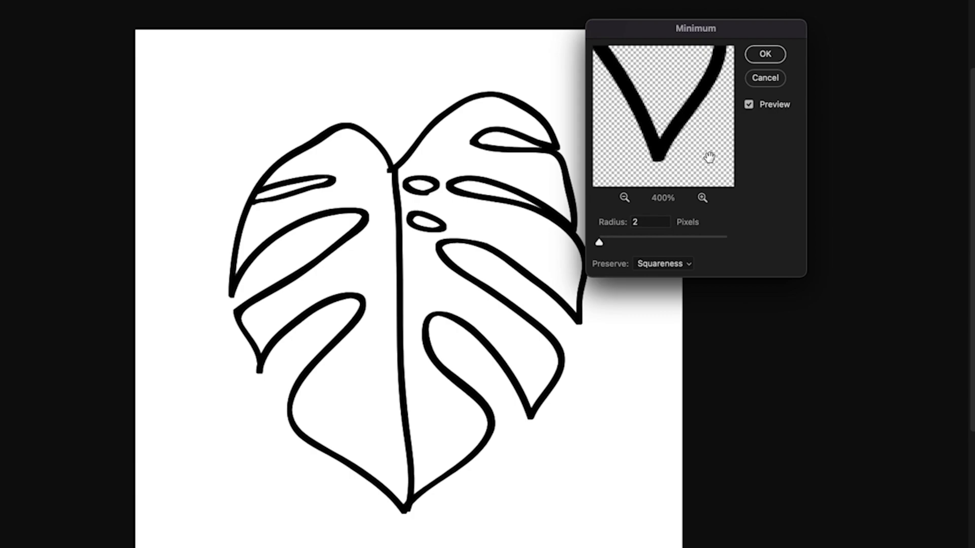
pyautogui.click(662, 263)
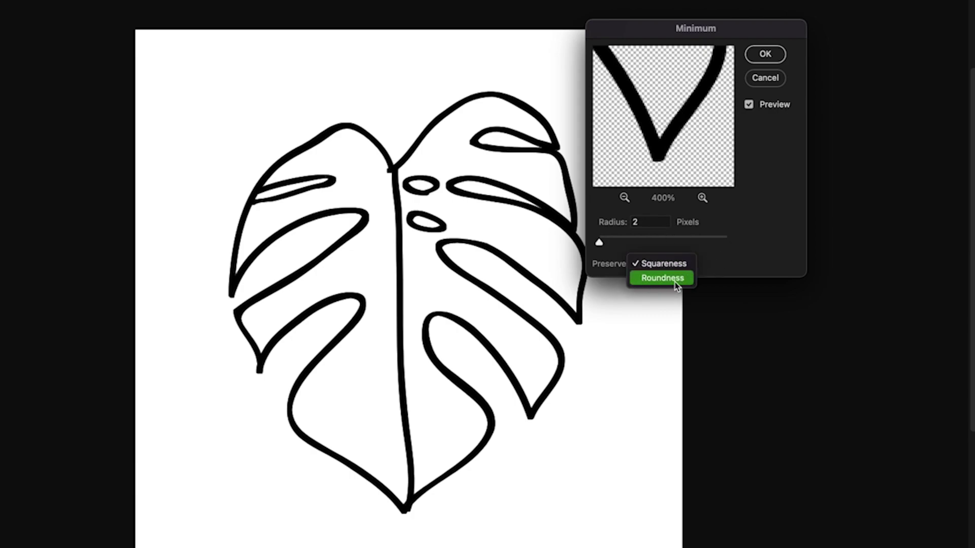
pyautogui.click(662, 277)
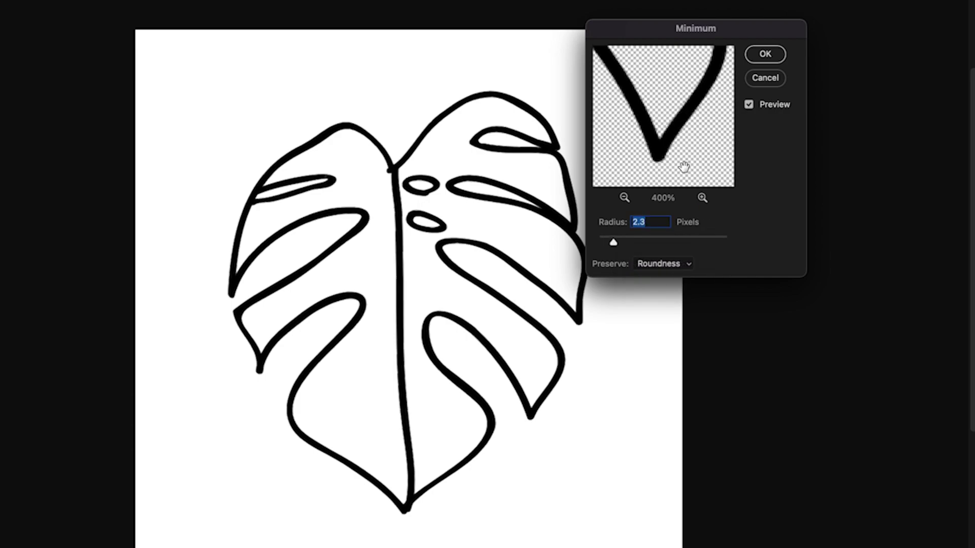
pyautogui.click(616, 242)
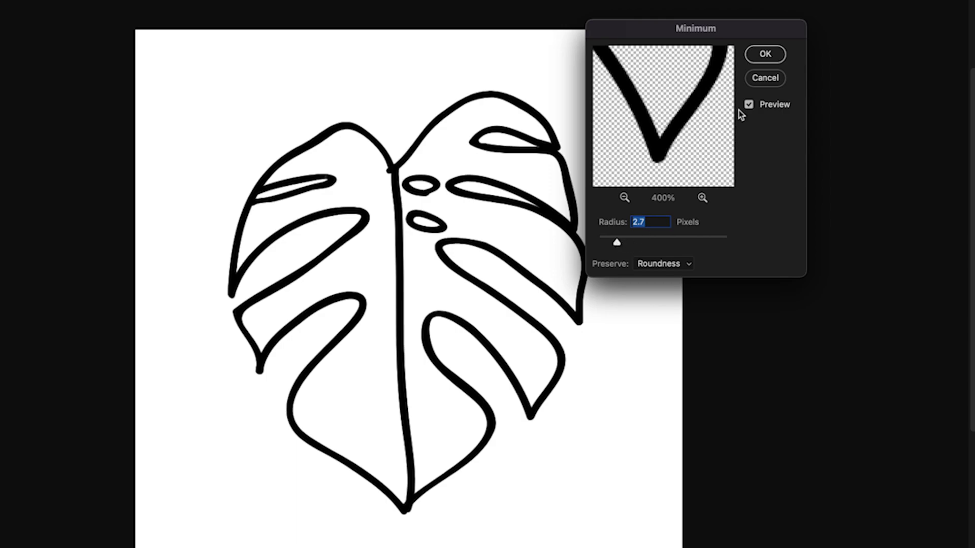
pyautogui.click(763, 55)
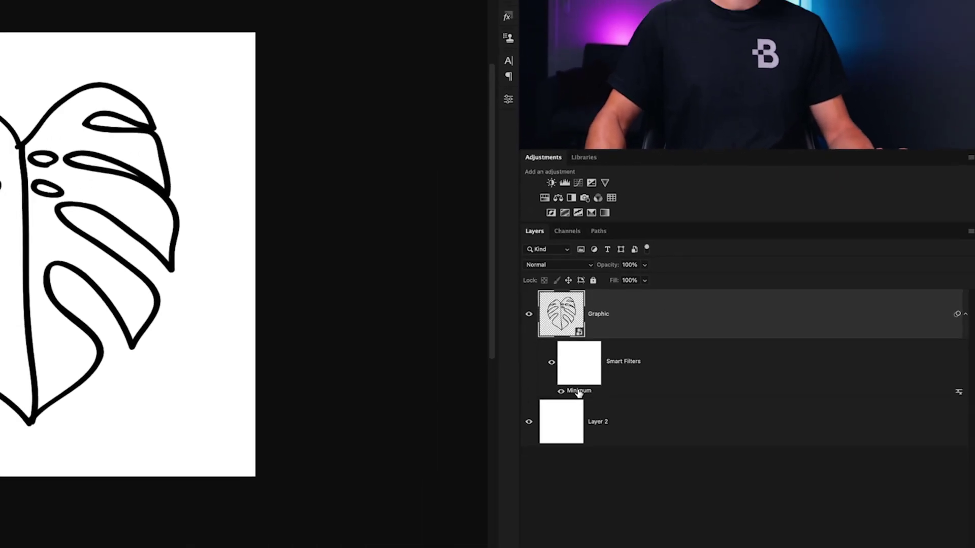
# Step: Raise the Minimum smart filter radius to 3.0 px, then toggle it off and on to compare
pyautogui.doubleClick(327, 401)
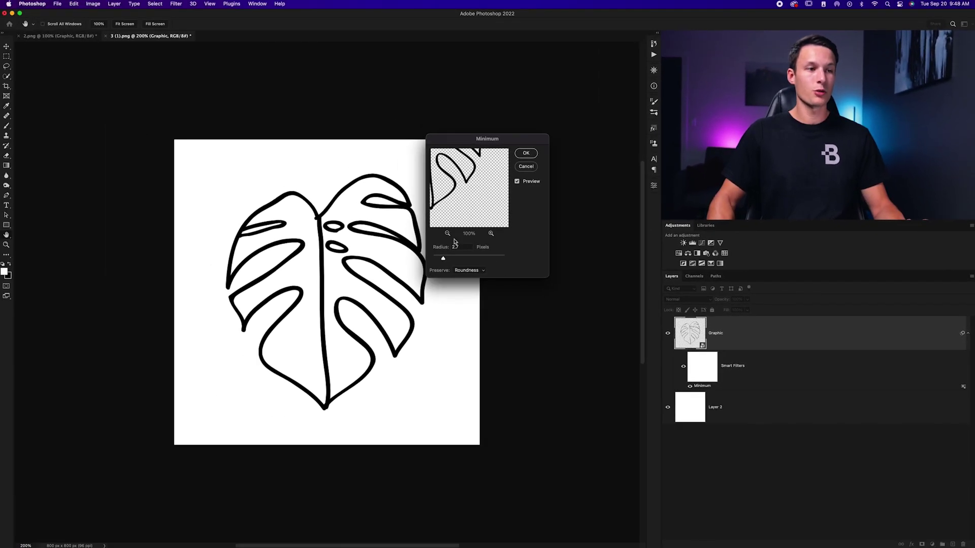
pyautogui.moveTo(444, 259); pyautogui.dragTo(446, 259)
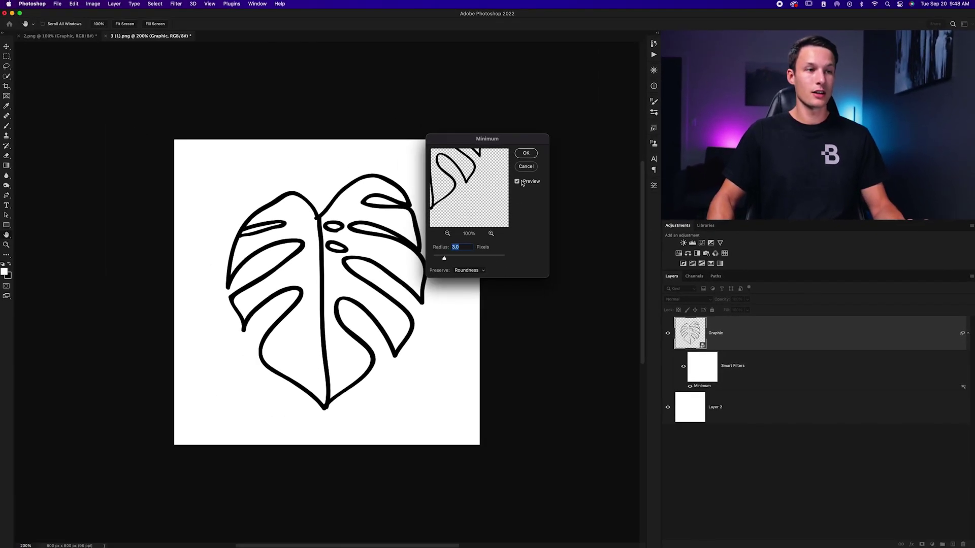
pyautogui.click(526, 153)
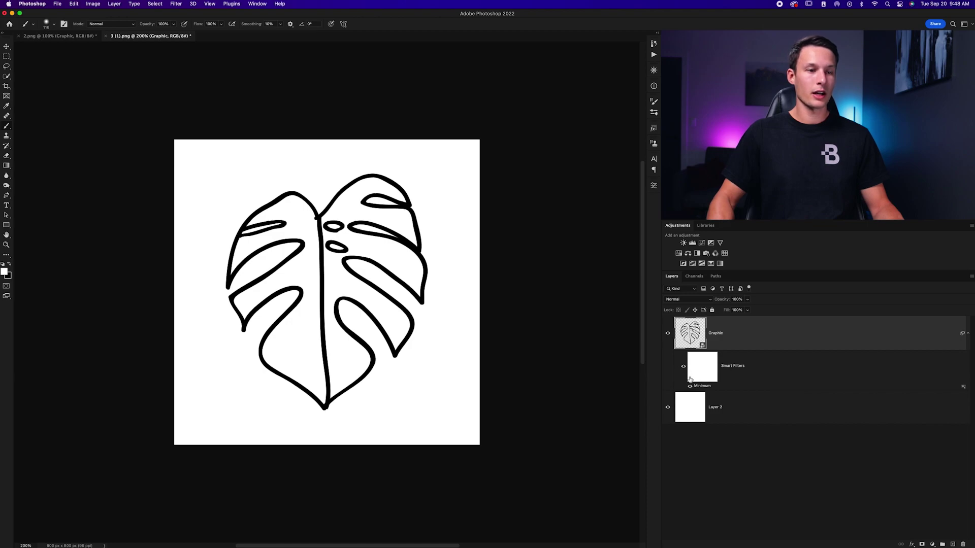
pyautogui.click(689, 387)
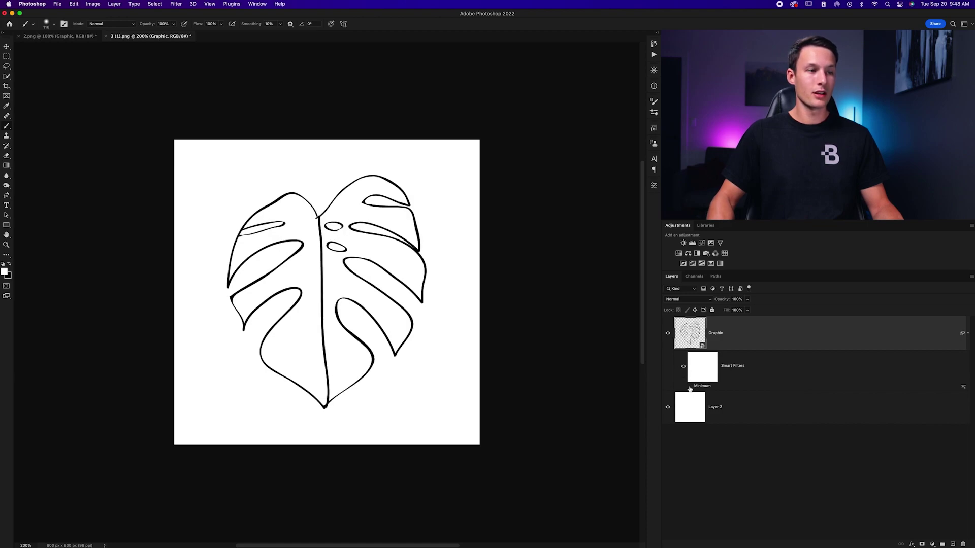
pyautogui.click(689, 388)
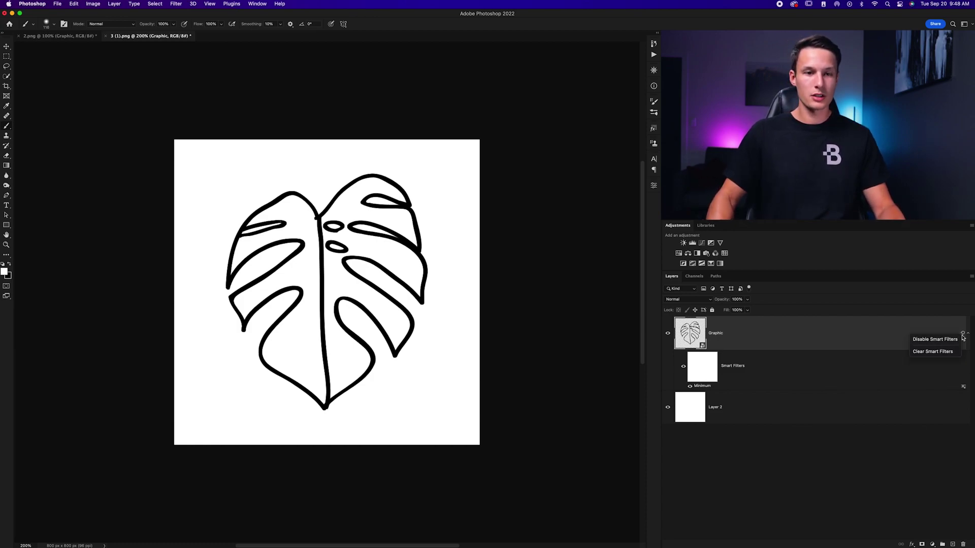
# Step: Undo the Minimum smart filter and load the leaf's line pixels as a selection
pyautogui.press('super+z')
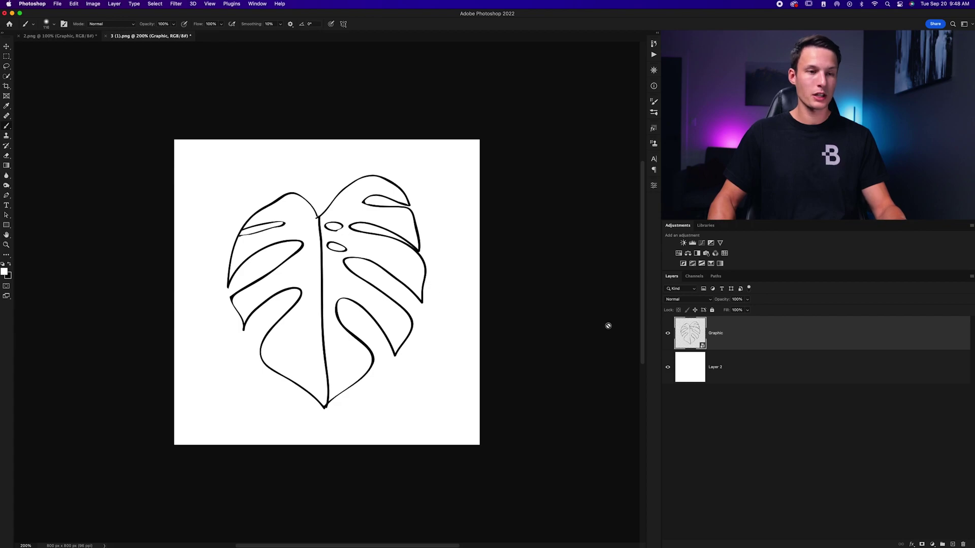
pyautogui.keyDown('super'); pyautogui.click(690, 335); pyautogui.keyUp('super')
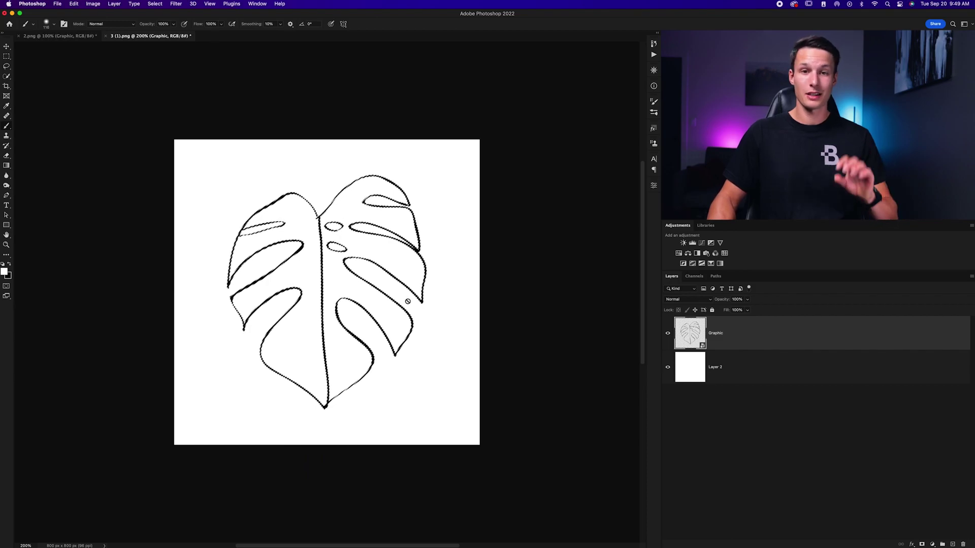
# Step: Expand the leaf outline selection by 8 pixels and make black the foreground color
pyautogui.click(154, 3)
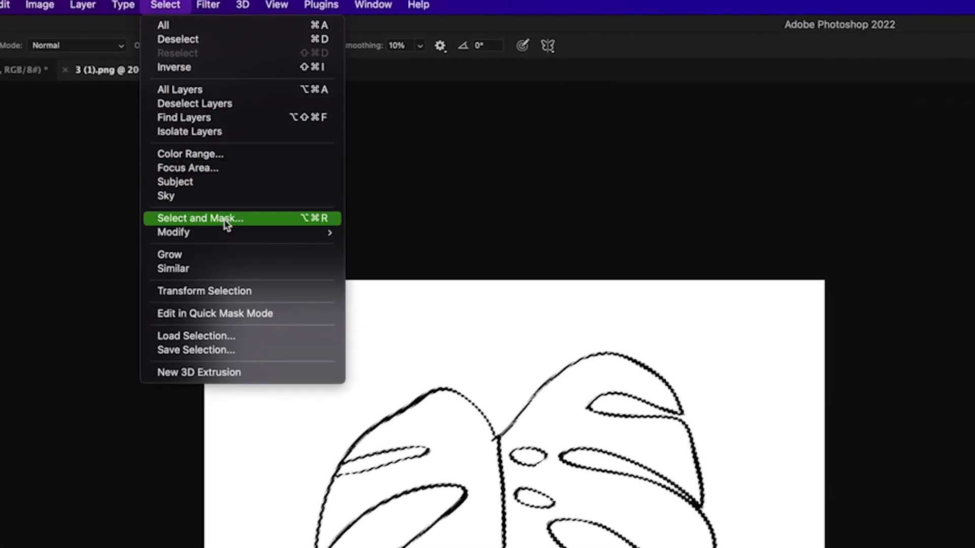
pyautogui.moveTo(223, 233)
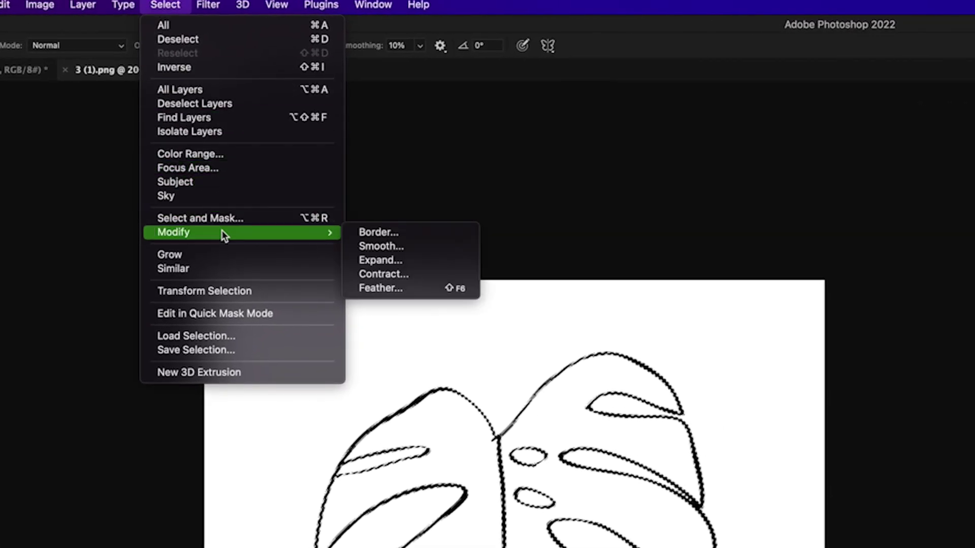
pyautogui.click(419, 260)
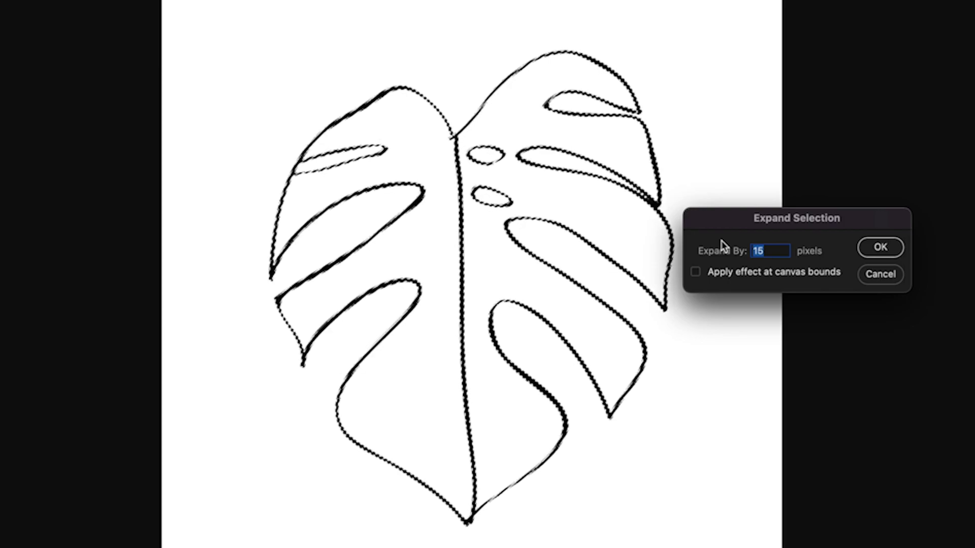
pyautogui.write('8')
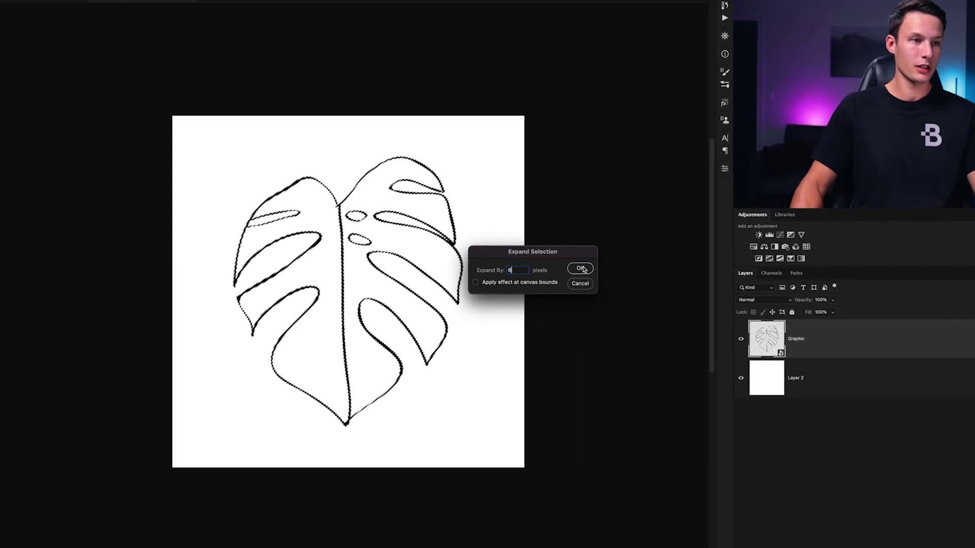
pyautogui.click(881, 247)
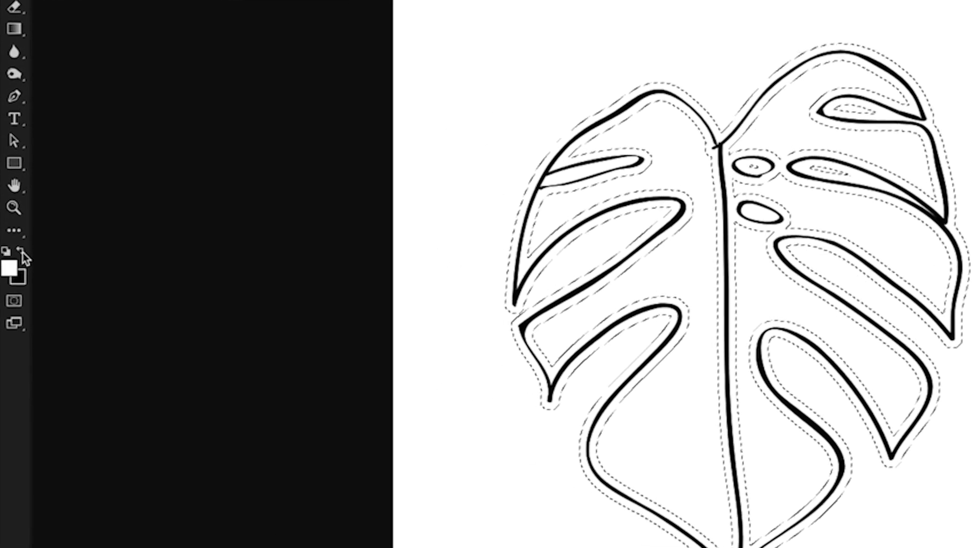
pyautogui.click(10, 264)
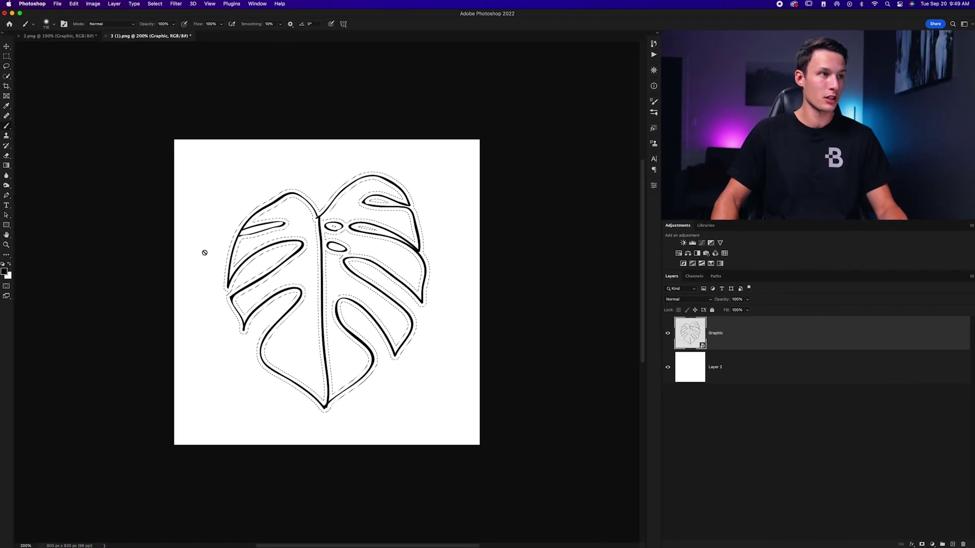
# Step: Fill the expanded selection with black on a new Layer 3, then deselect
pyautogui.click(952, 545)
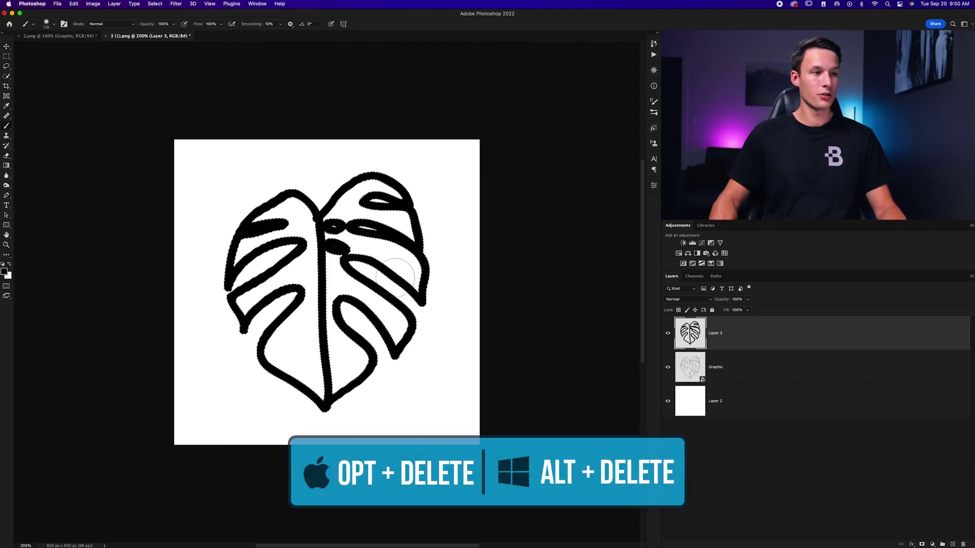
pyautogui.press('super+d')
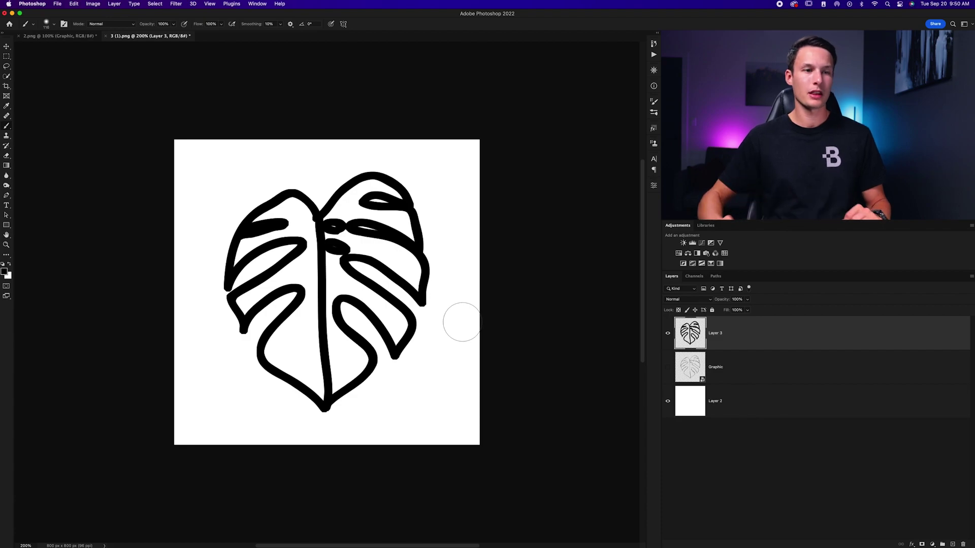
pyautogui.hscroll(3, 462, 322)
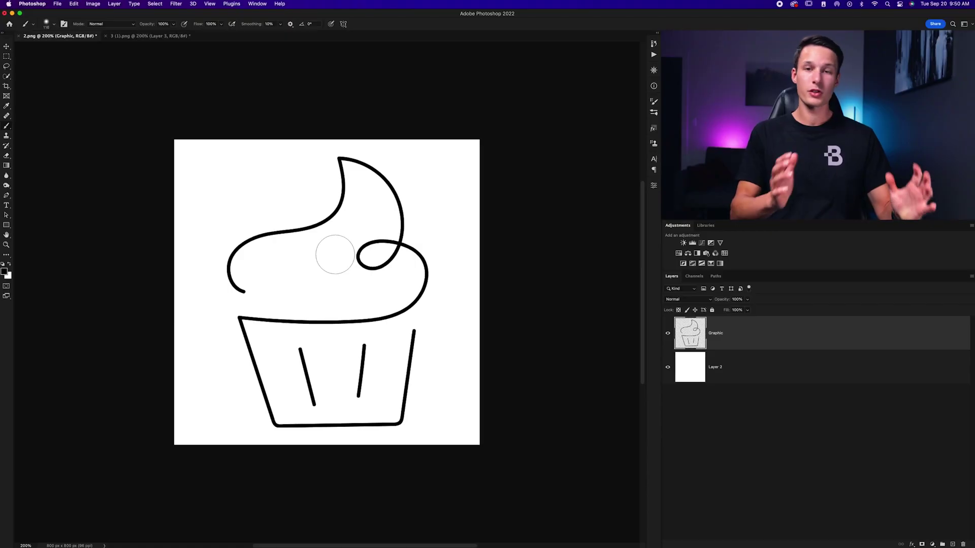
# Step: Scroll through the 2.png cupcake line drawing with its thin outlines
pyautogui.scroll(-2, 281, 259)
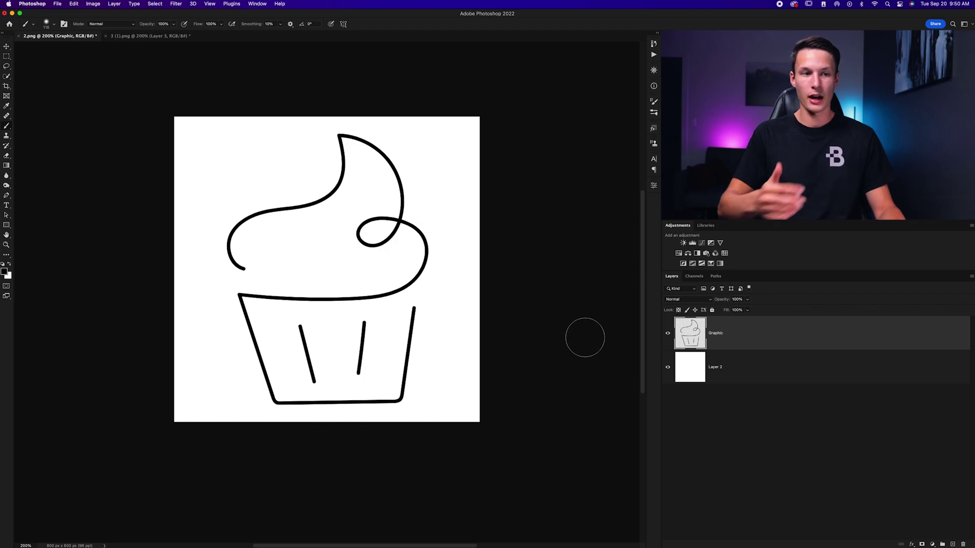
# Step: Load the cupcake strokes as a selection and contract it by 2 pixels
pyautogui.keyDown('super'); pyautogui.click(691, 336); pyautogui.keyUp('super')
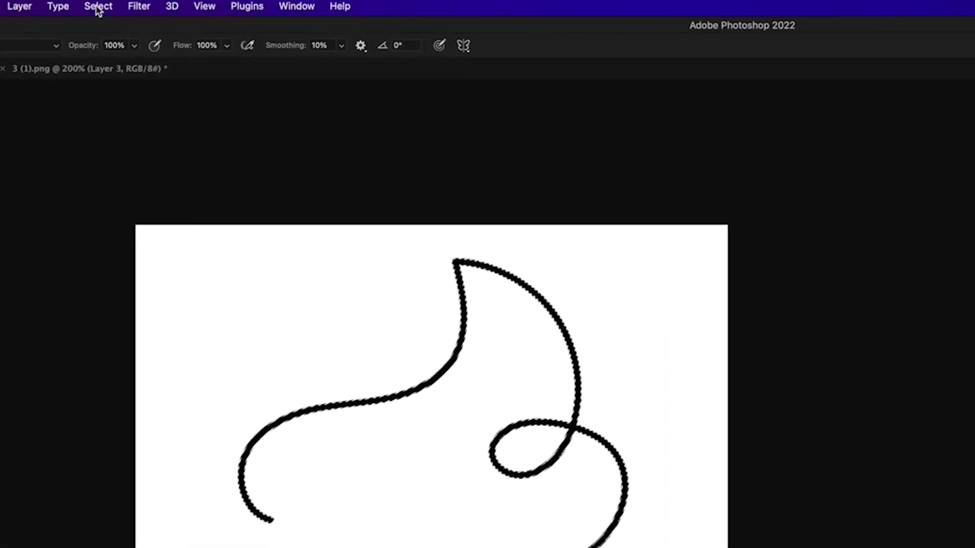
pyautogui.click(98, 6)
pyautogui.moveTo(158, 224)
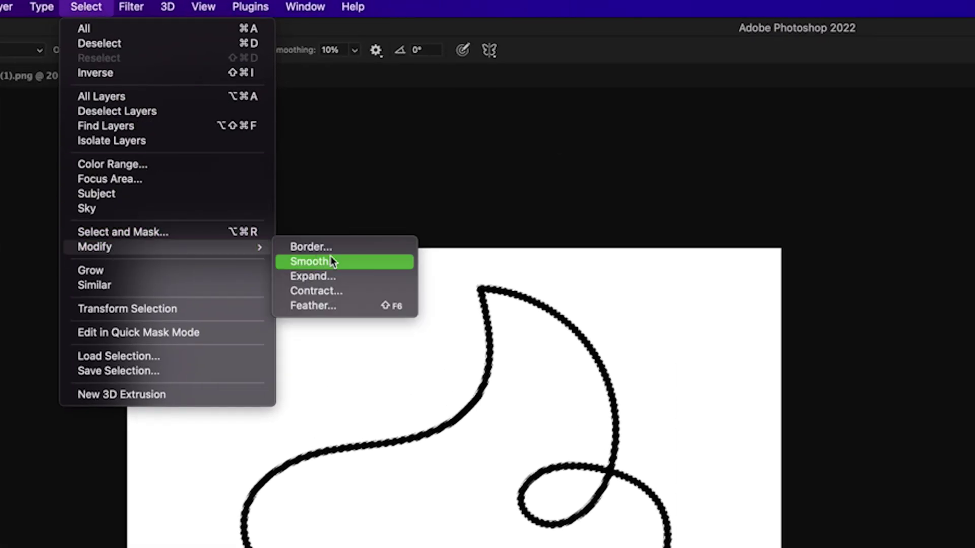
pyautogui.click(349, 291)
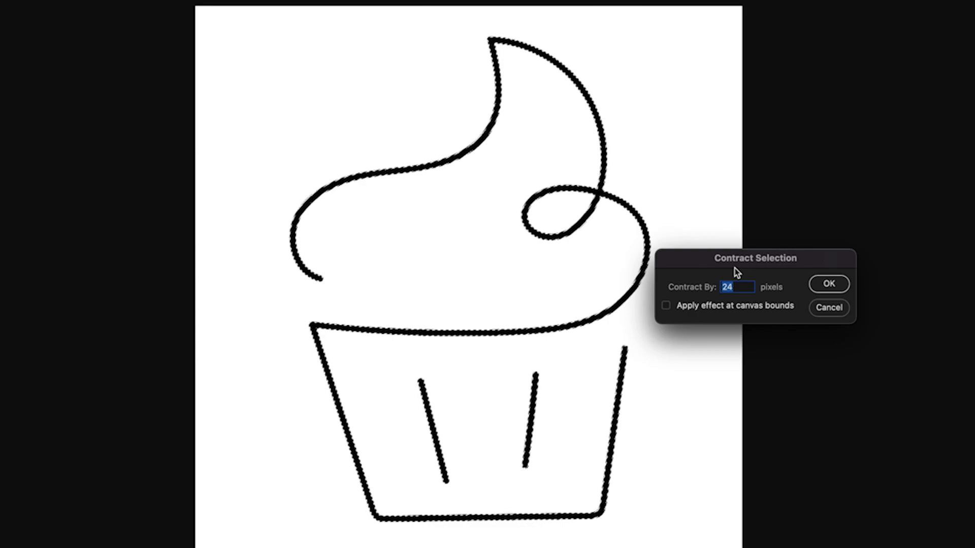
pyautogui.press('BackSpace')
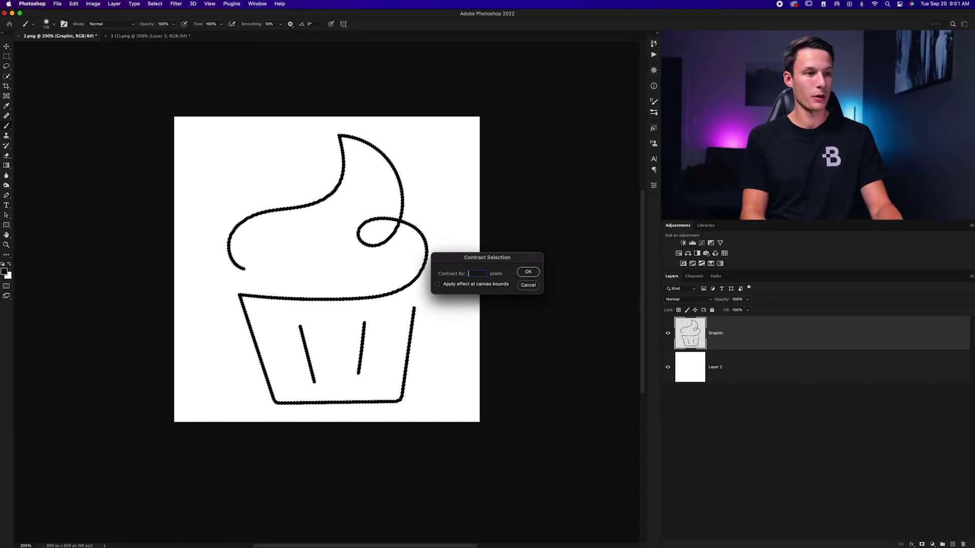
pyautogui.write('2')
pyautogui.click(528, 272)
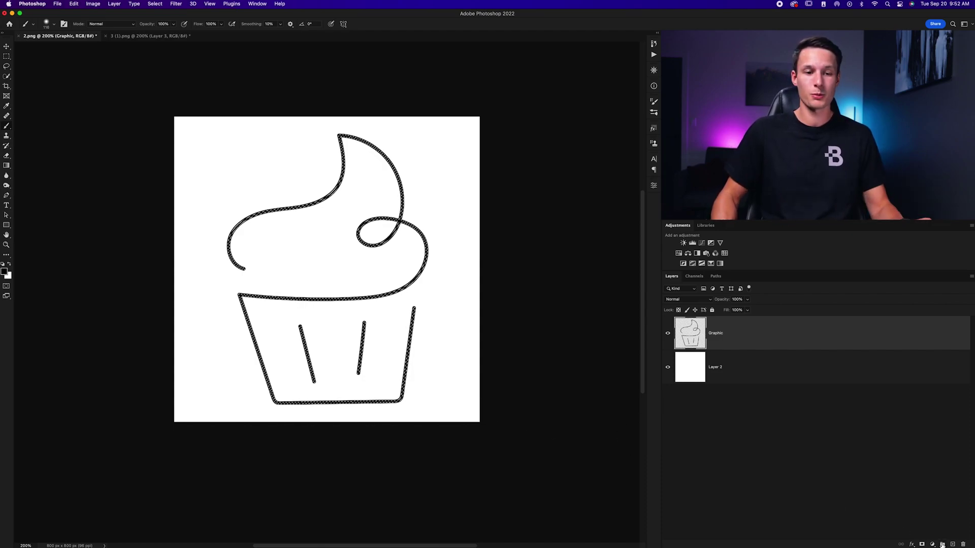
# Step: Add a layer mask from the contracted selection and toggle it to compare line thickness
pyautogui.click(922, 544)
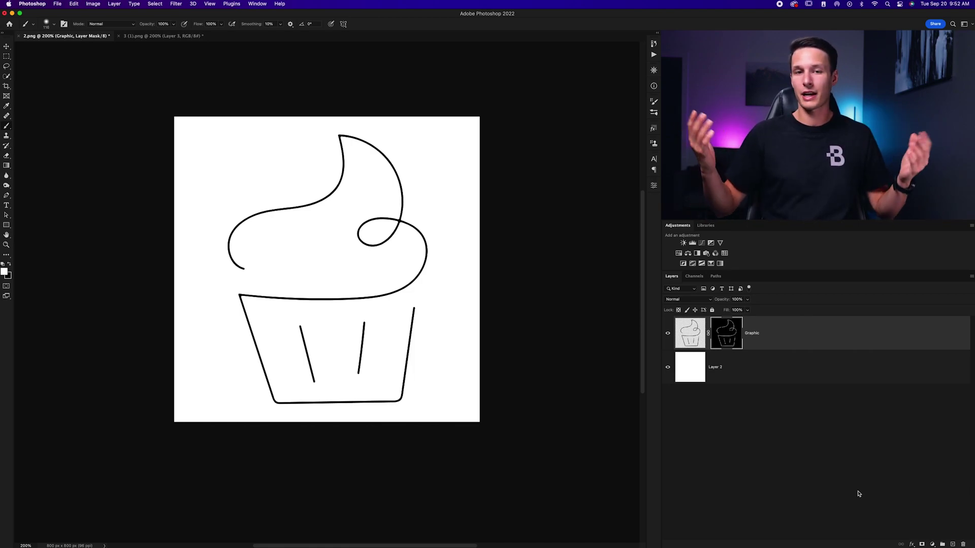
pyautogui.keyDown('shift'); pyautogui.click(729, 339); pyautogui.keyUp('shift')
pyautogui.keyDown('shift'); pyautogui.click(729, 338); pyautogui.keyUp('shift')
pyautogui.keyDown('shift'); pyautogui.click(729, 338); pyautogui.keyUp('shift')
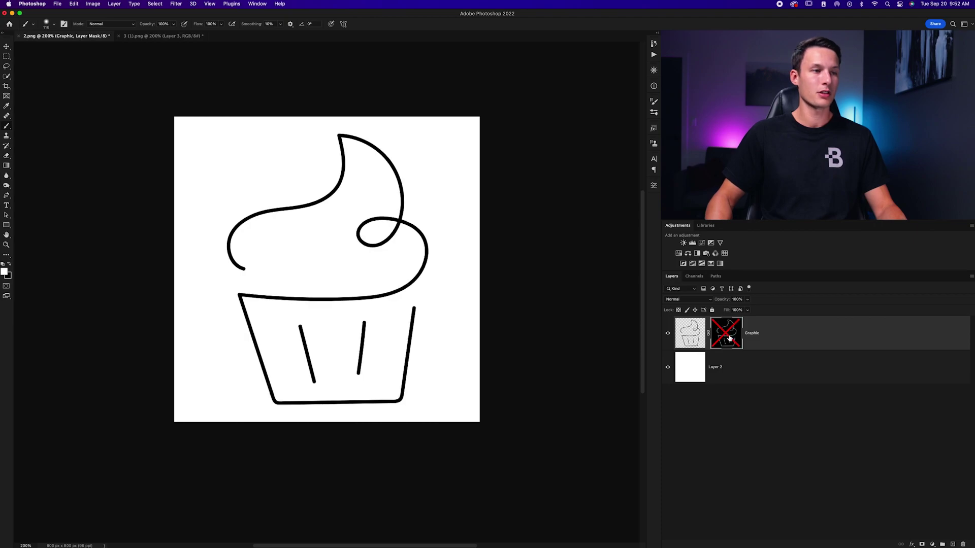
pyautogui.keyDown('shift'); pyautogui.click(730, 338); pyautogui.keyUp('shift')
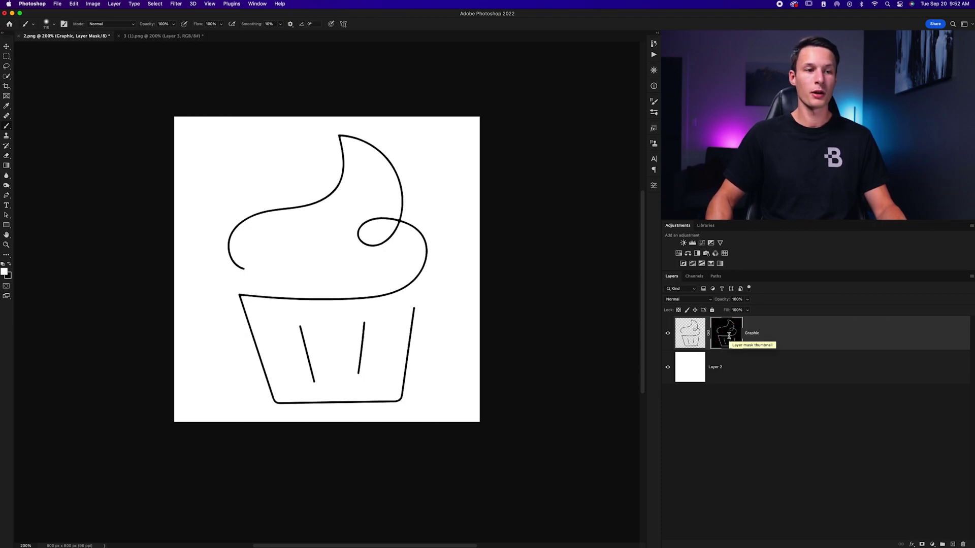
# Step: Remove the layer mask from the Graphic layer
pyautogui.rightClick(729, 337)
pyautogui.click(751, 353)
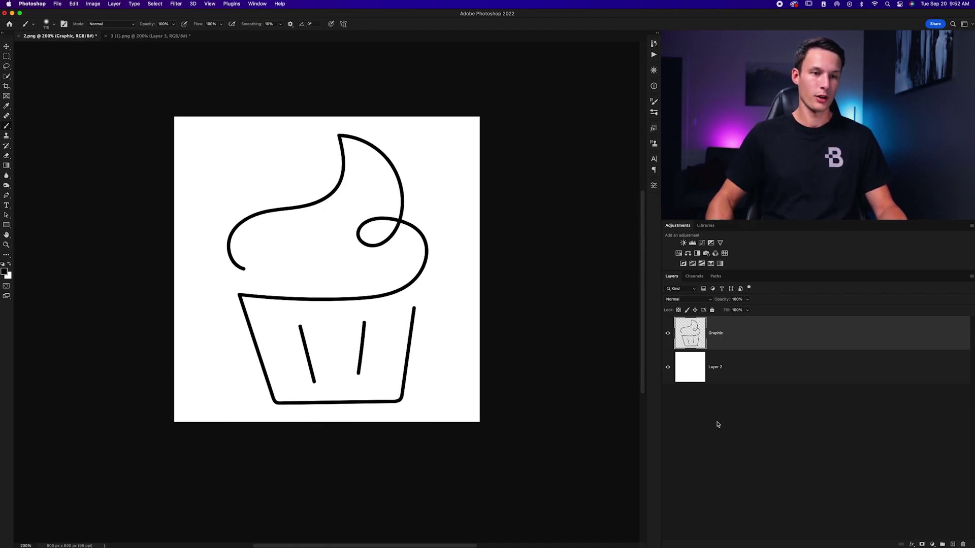
pyautogui.rightClick(751, 333)
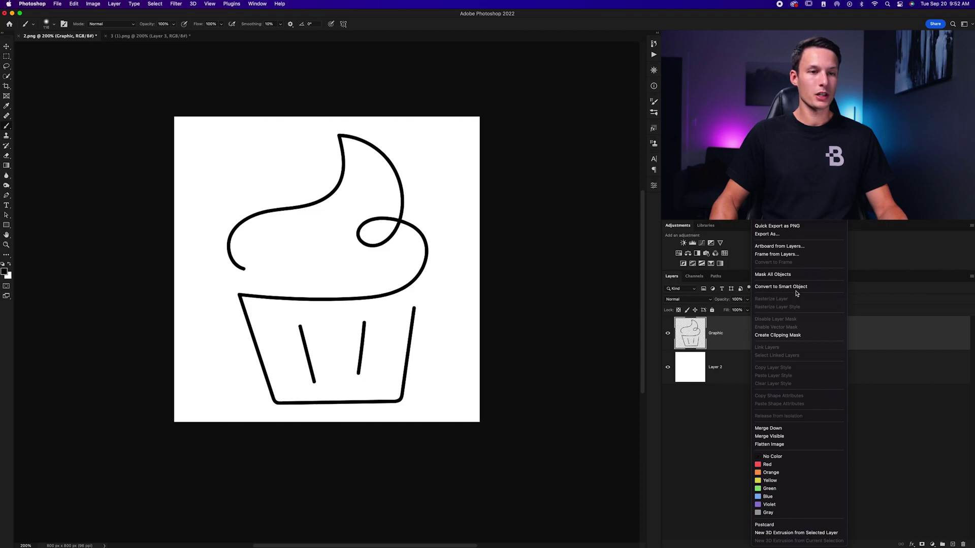
# Step: Convert the cupcake's Graphic layer to a smart object and choose the Maximum filter
pyautogui.click(822, 288)
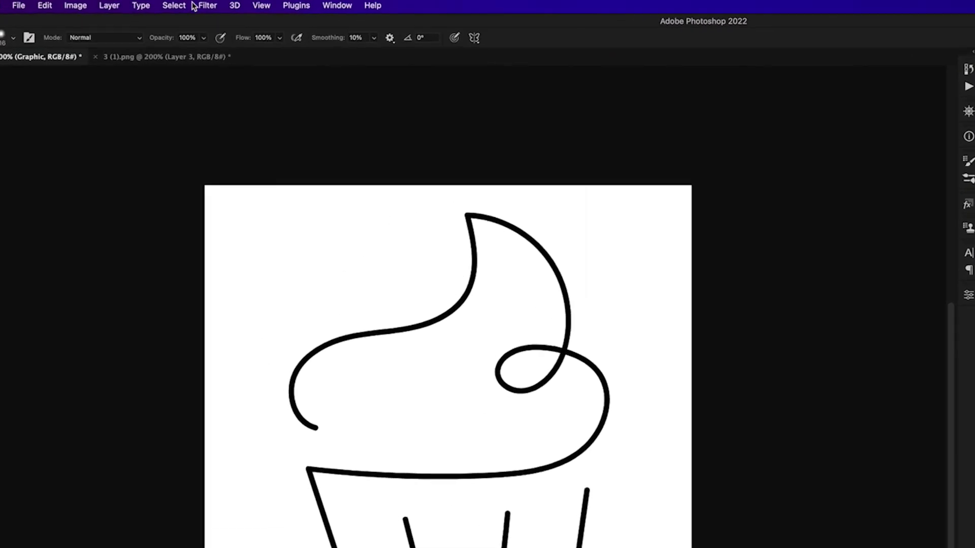
pyautogui.click(176, 3)
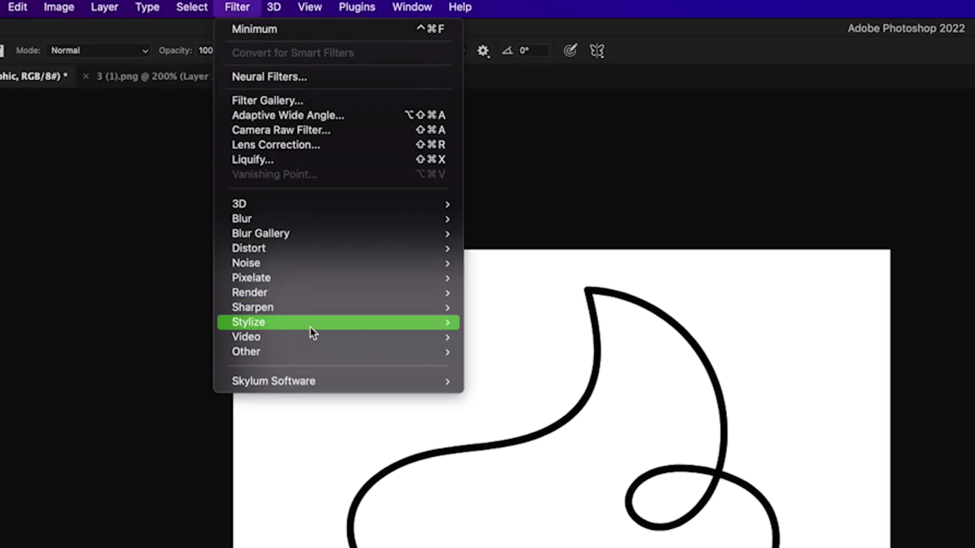
pyautogui.moveTo(208, 163)
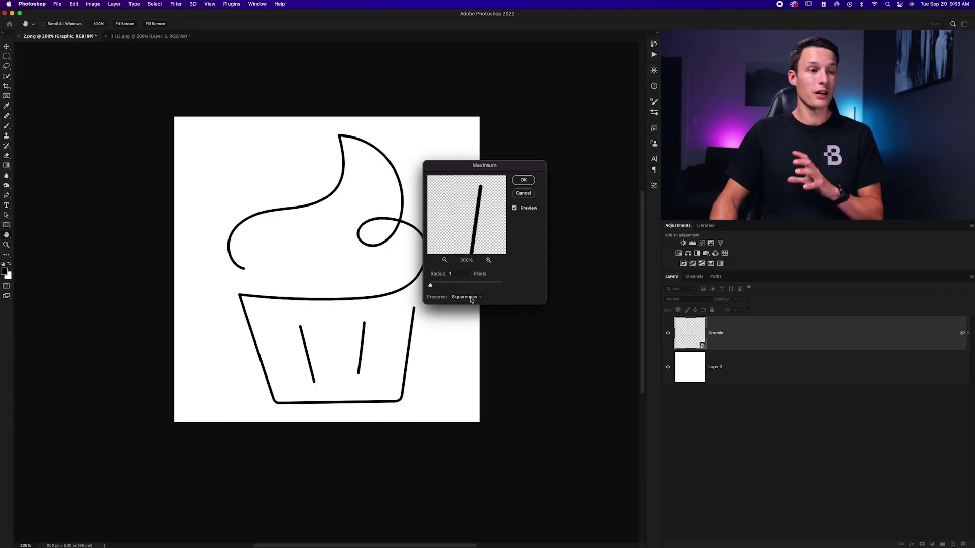
# Step: Set the Maximum filter to Roundness with about 1.9 px radius and apply it
pyautogui.click(471, 299)
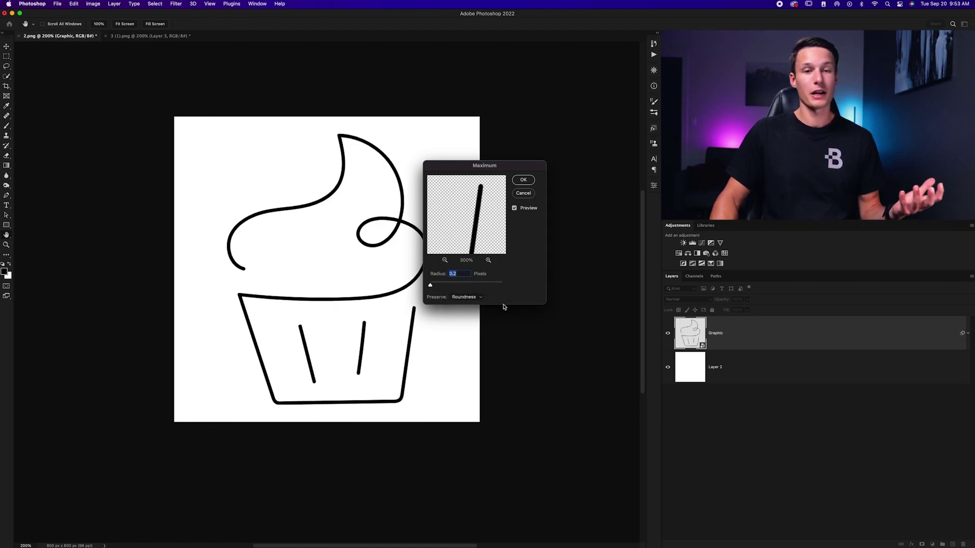
pyautogui.hscroll(-2, 494, 300)
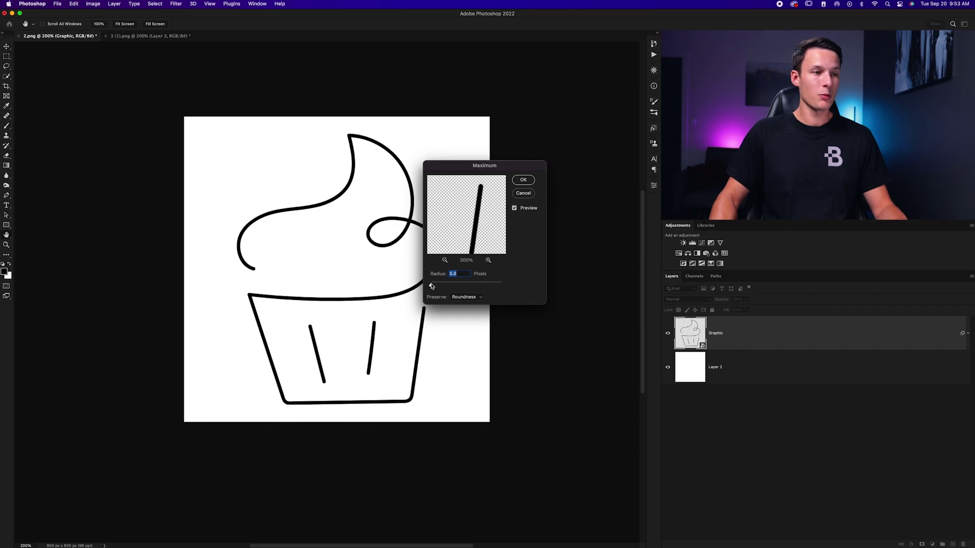
pyautogui.scroll(-1, 432, 287)
pyautogui.moveTo(433, 286); pyautogui.dragTo(435, 287)
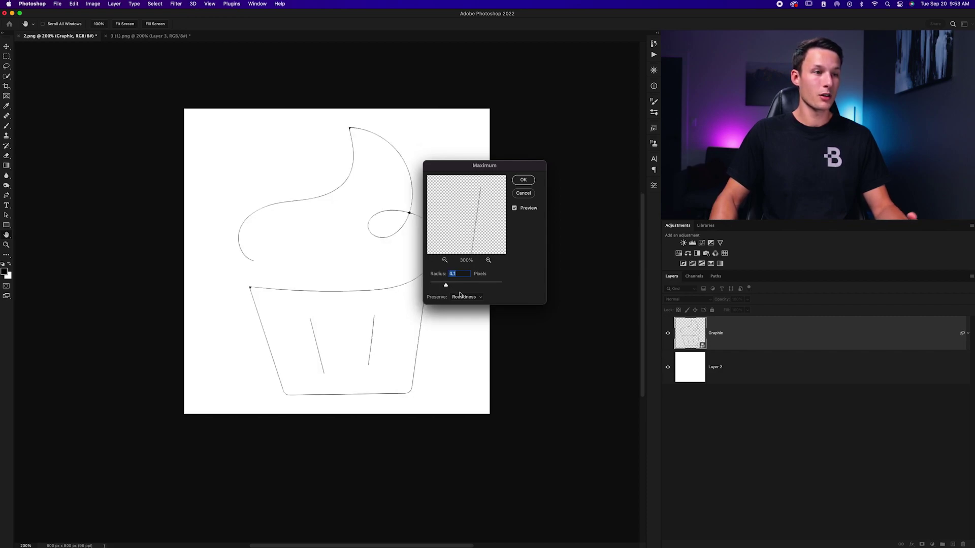
pyautogui.moveTo(475, 161); pyautogui.dragTo(527, 164)
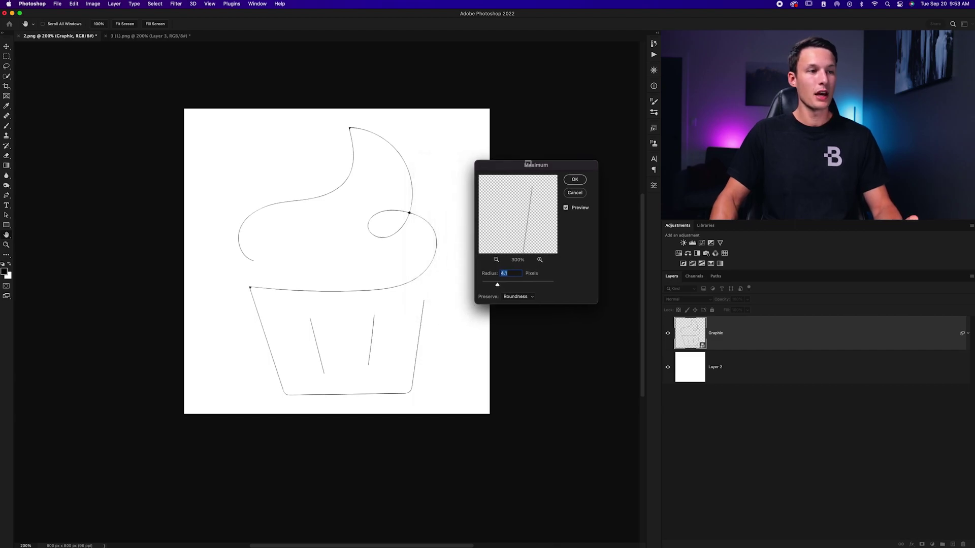
pyautogui.hscroll(-3, 410, 206)
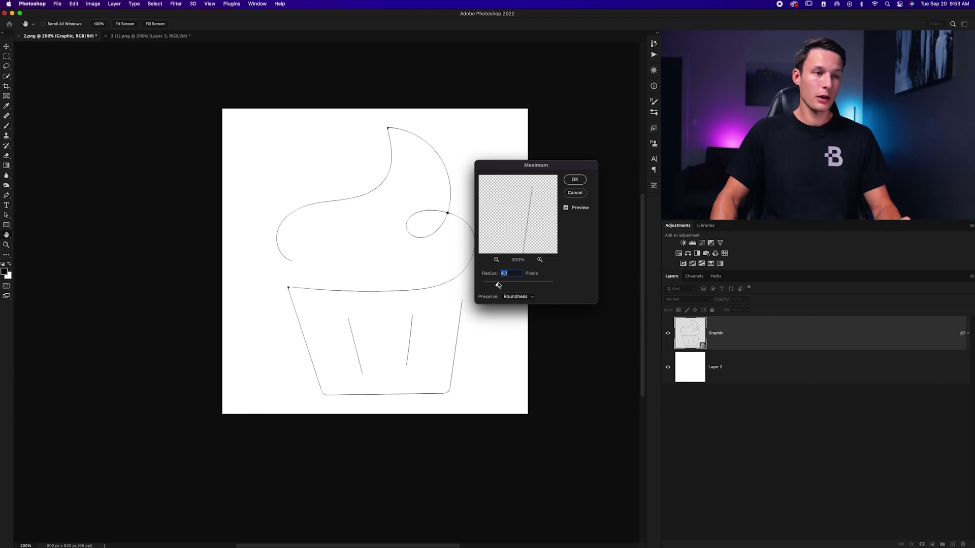
pyautogui.moveTo(495, 286); pyautogui.dragTo(488, 286)
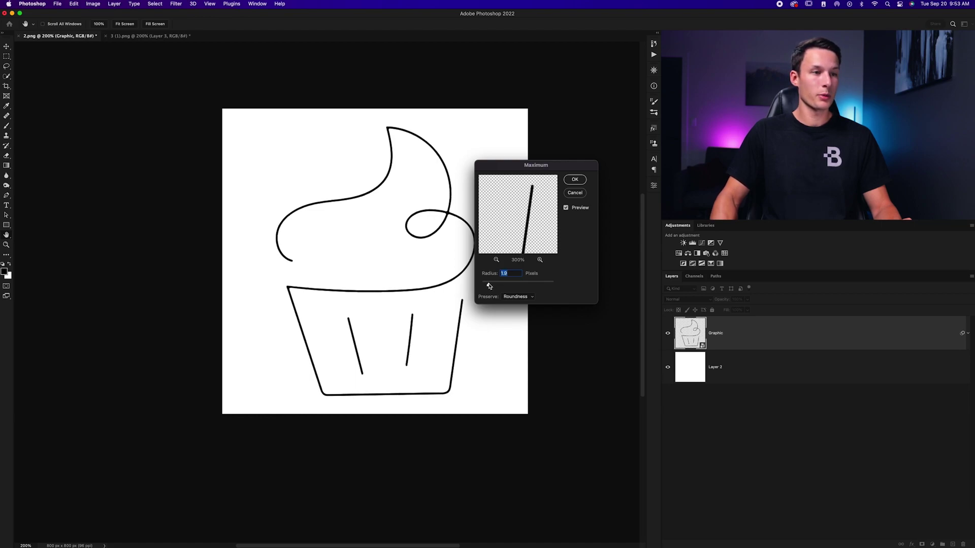
pyautogui.click(575, 180)
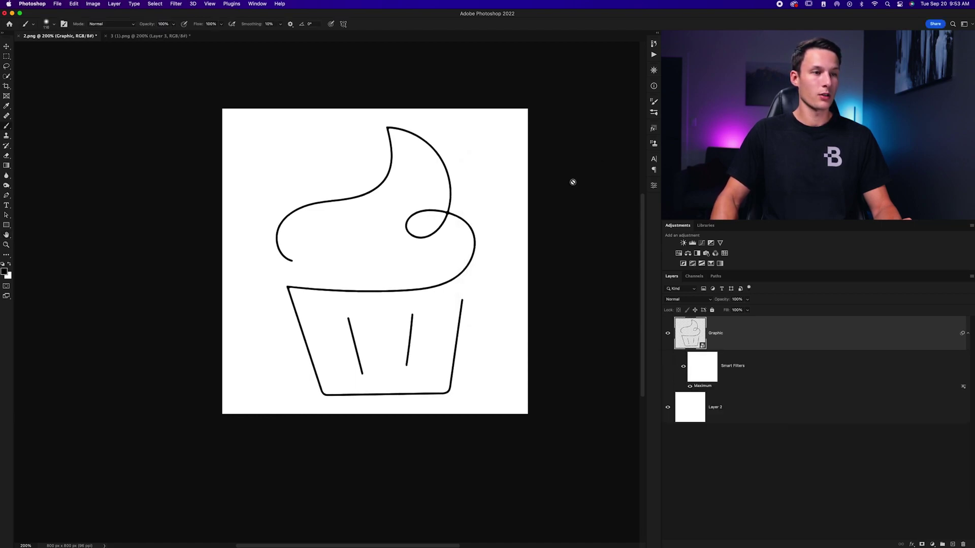
pyautogui.click(688, 387)
pyautogui.click(689, 386)
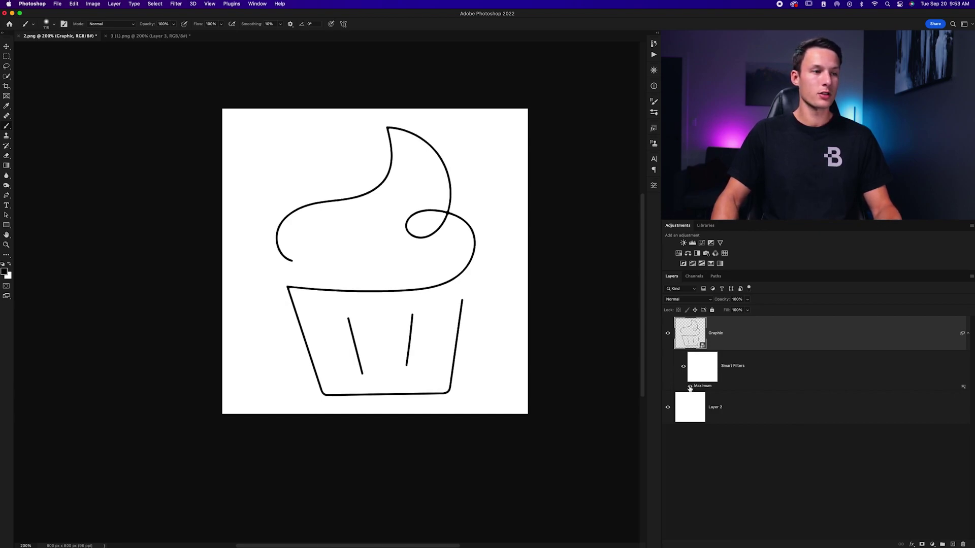
pyautogui.doubleClick(703, 387)
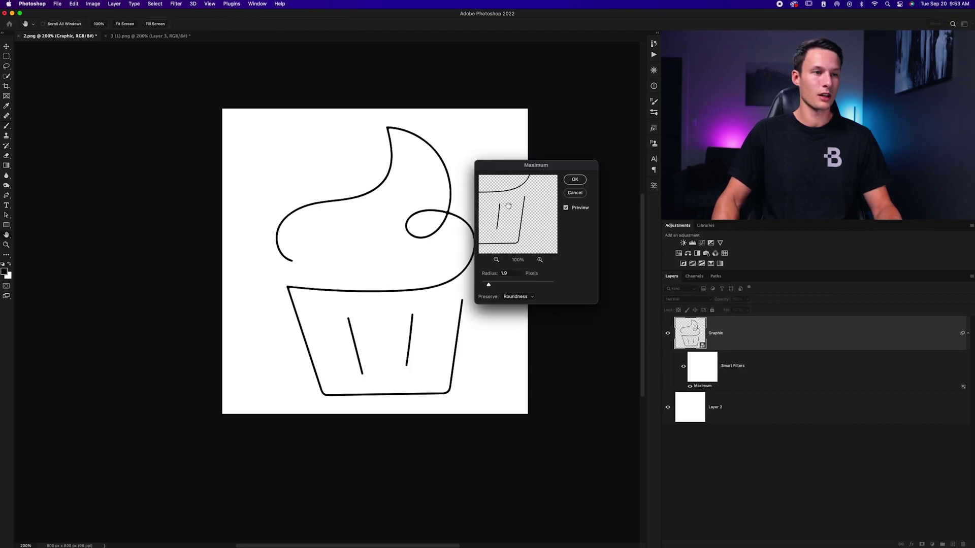
pyautogui.click(574, 180)
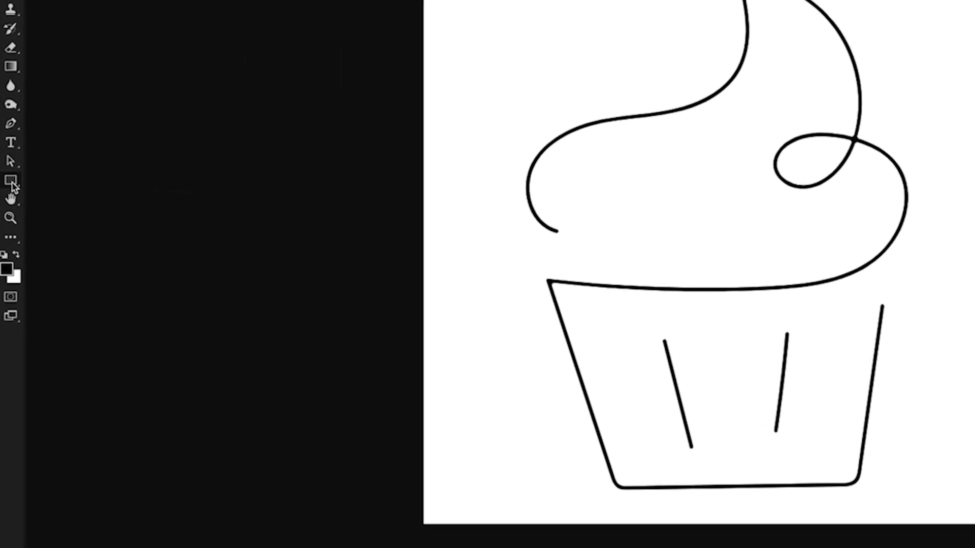
# Step: With the Line Tool, draw a 9 px horizontal line near the top and a 15 px line below it
pyautogui.rightClick(6, 225)
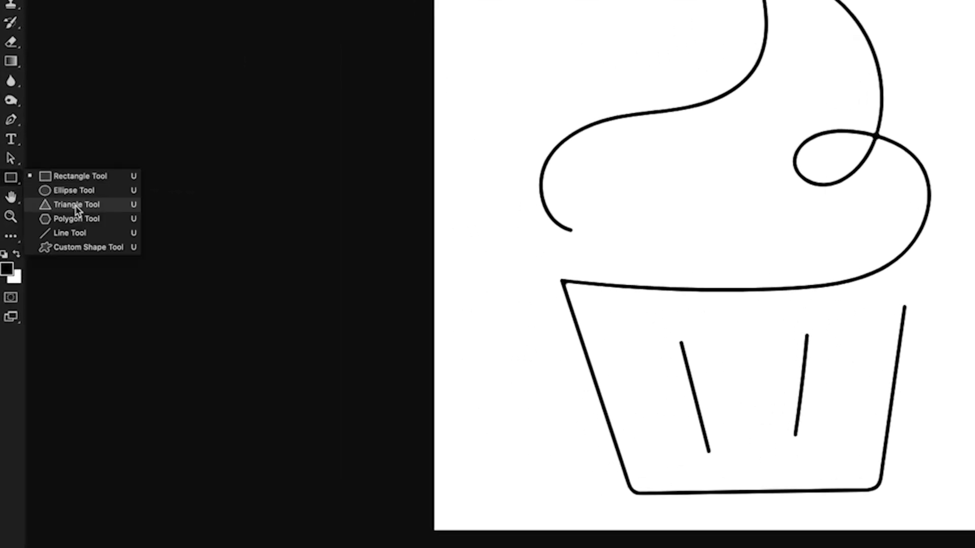
pyautogui.click(77, 234)
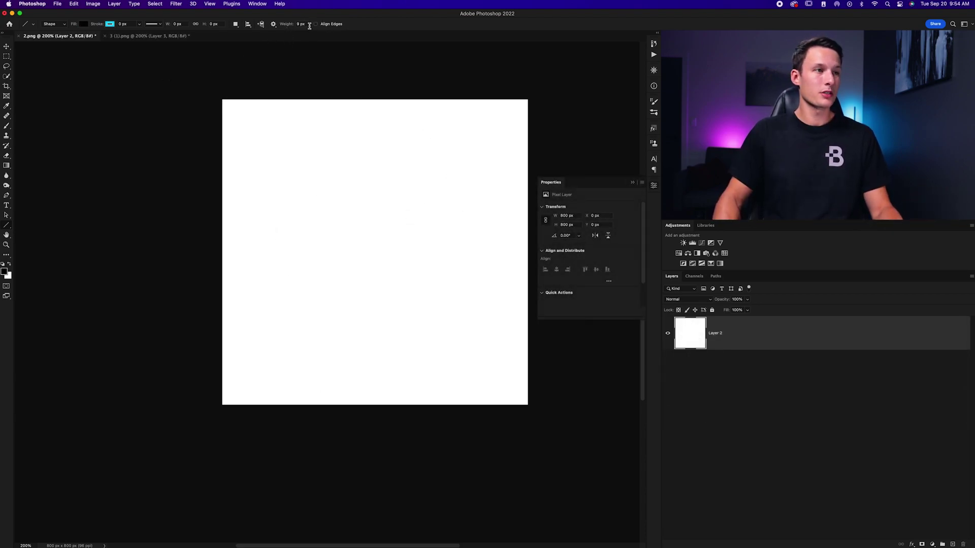
pyautogui.moveTo(284, 137); pyautogui.dragTo(500, 131)
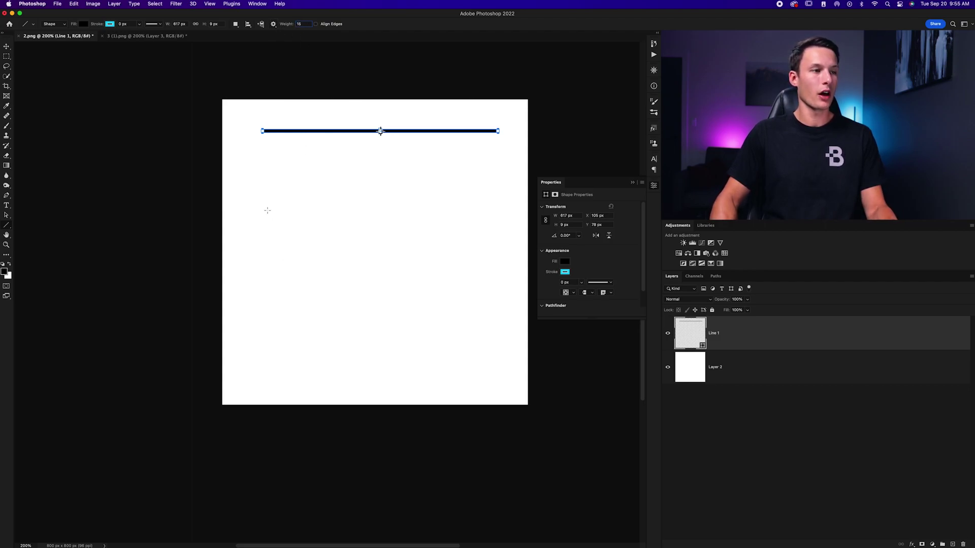
pyautogui.moveTo(267, 210); pyautogui.dragTo(495, 210)
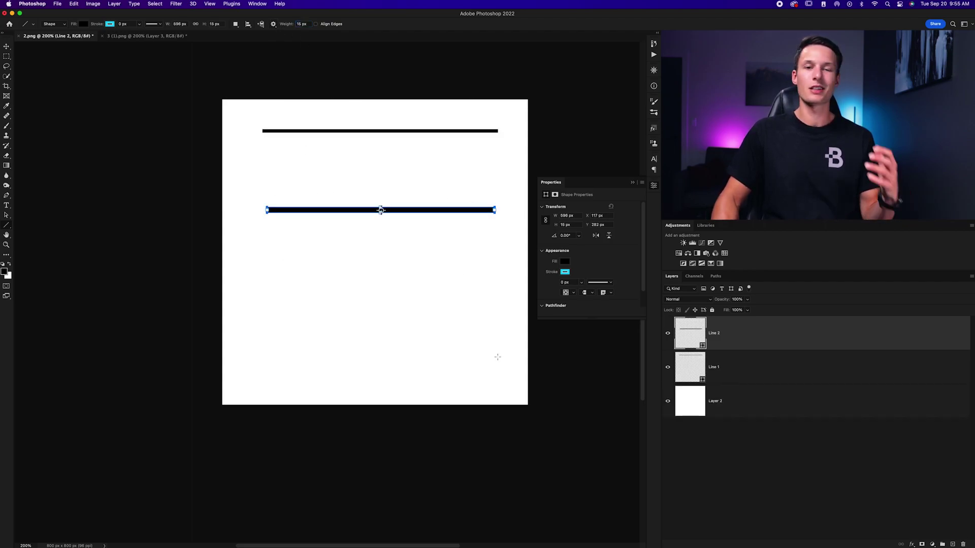
pyautogui.click(769, 482)
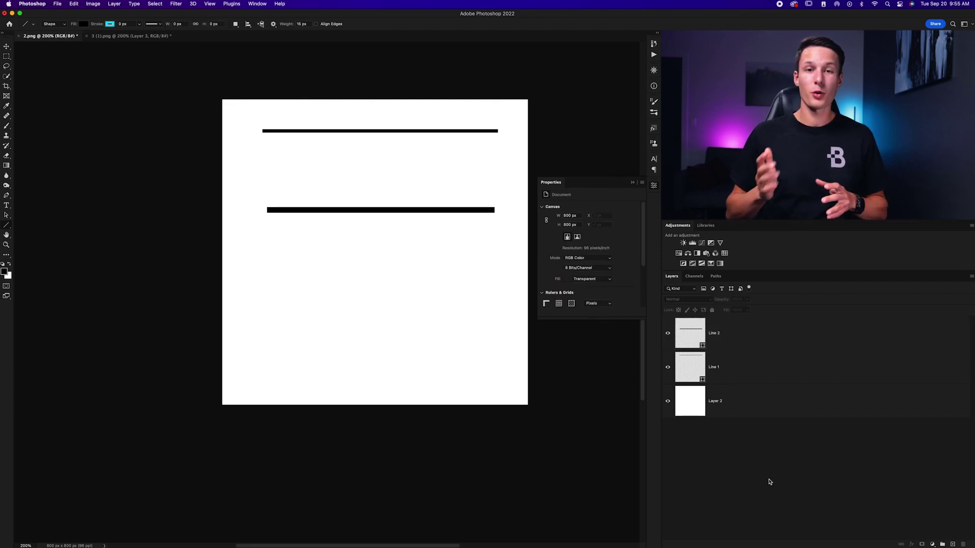